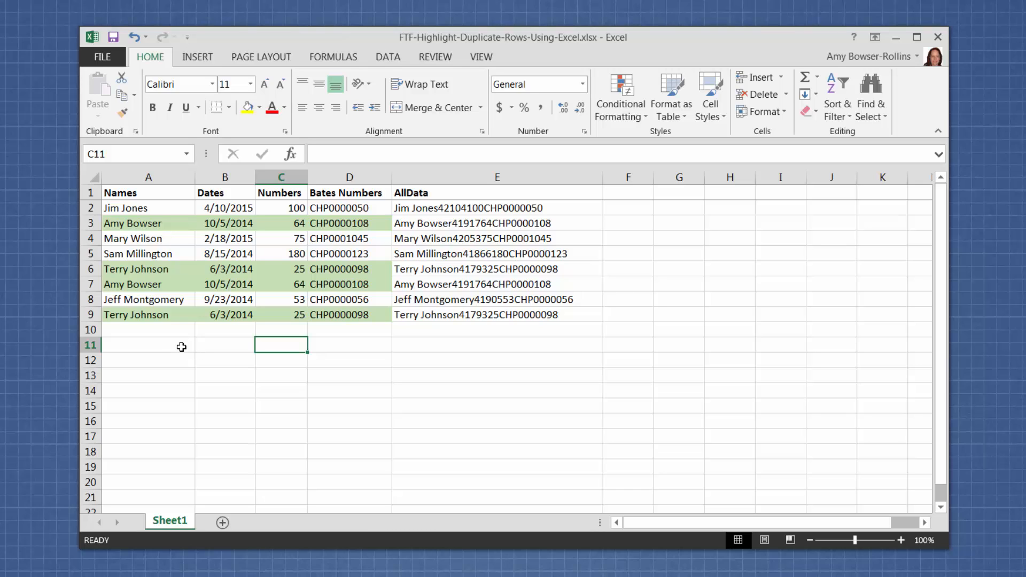
- Inspect the CONCATENATE formula in cell E2 of the AllData column, leaving it unchanged
click(181, 346)
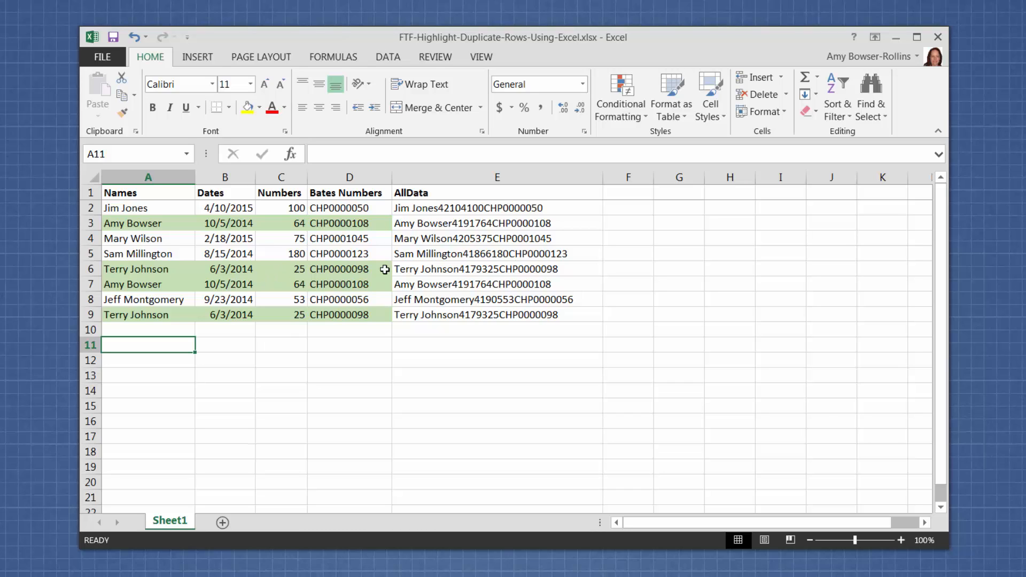
click(448, 208)
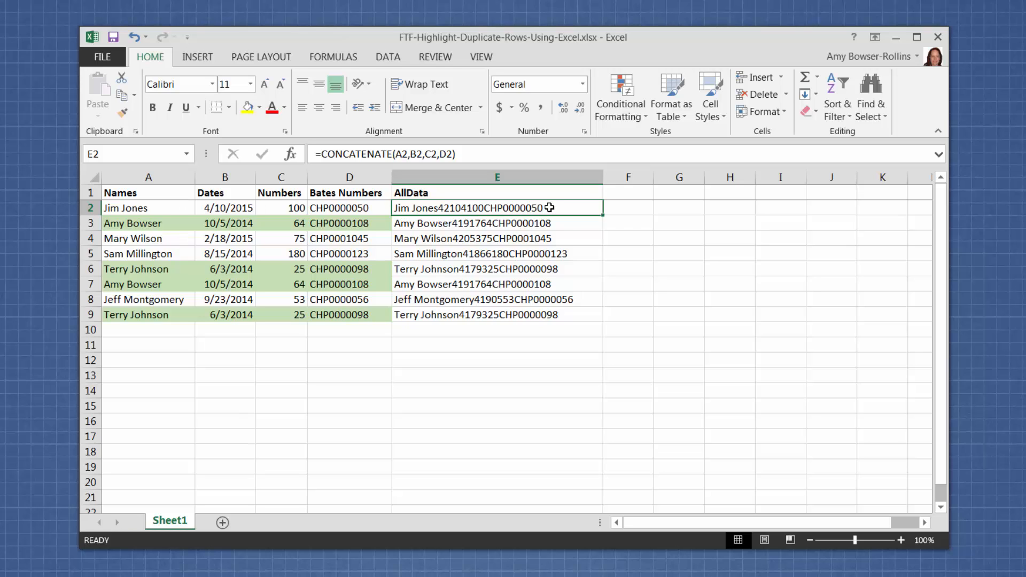
double_click(467, 209)
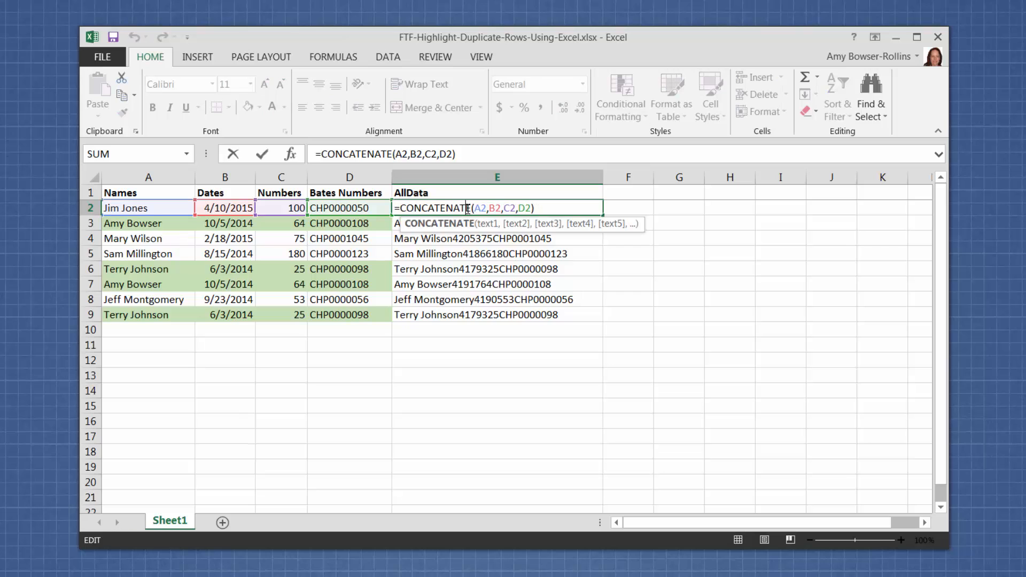
click(507, 243)
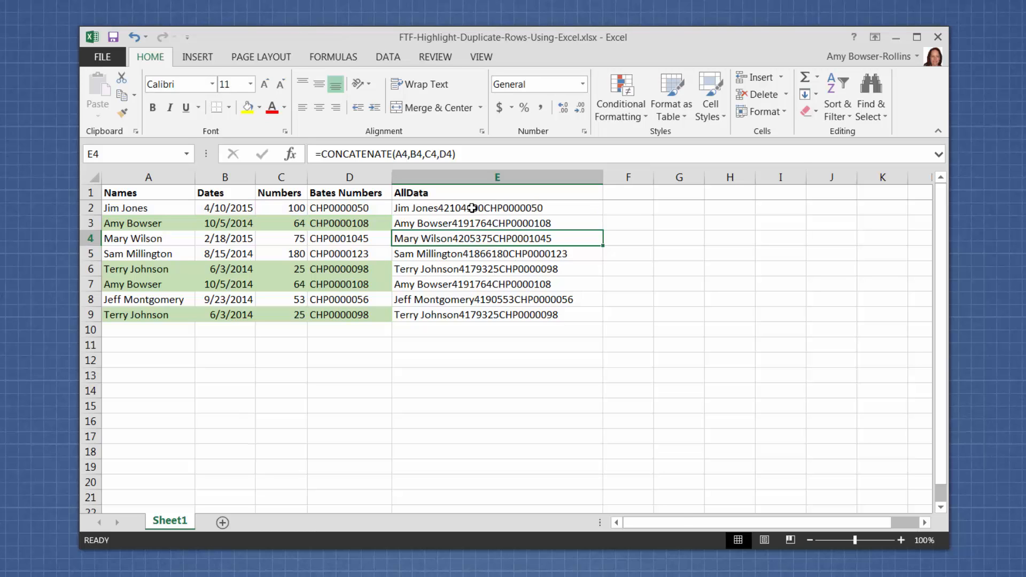
- Fill the CONCATENATE formula from cell E2 down through E9
click(592, 208)
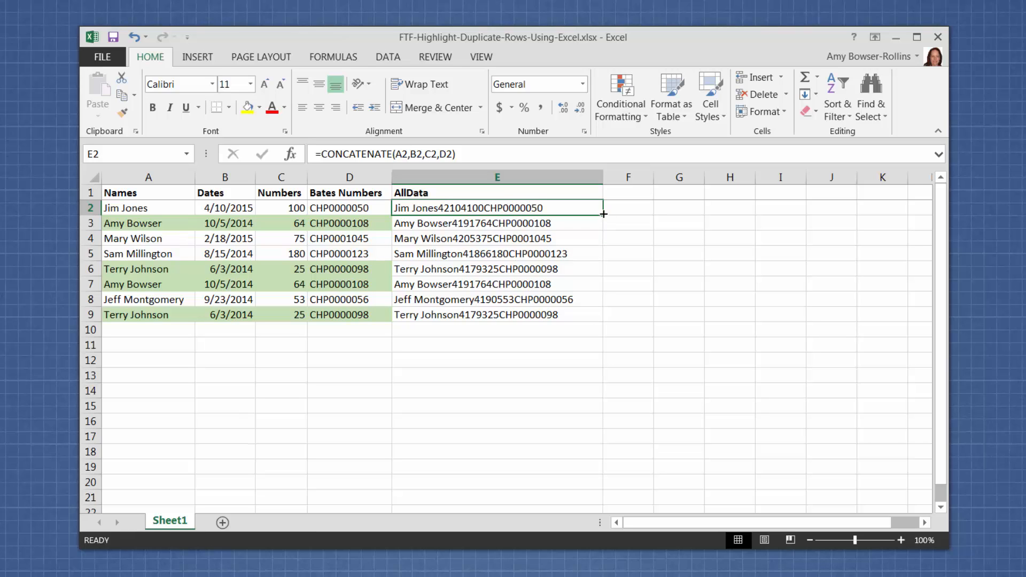
drag(603, 216, 597, 317)
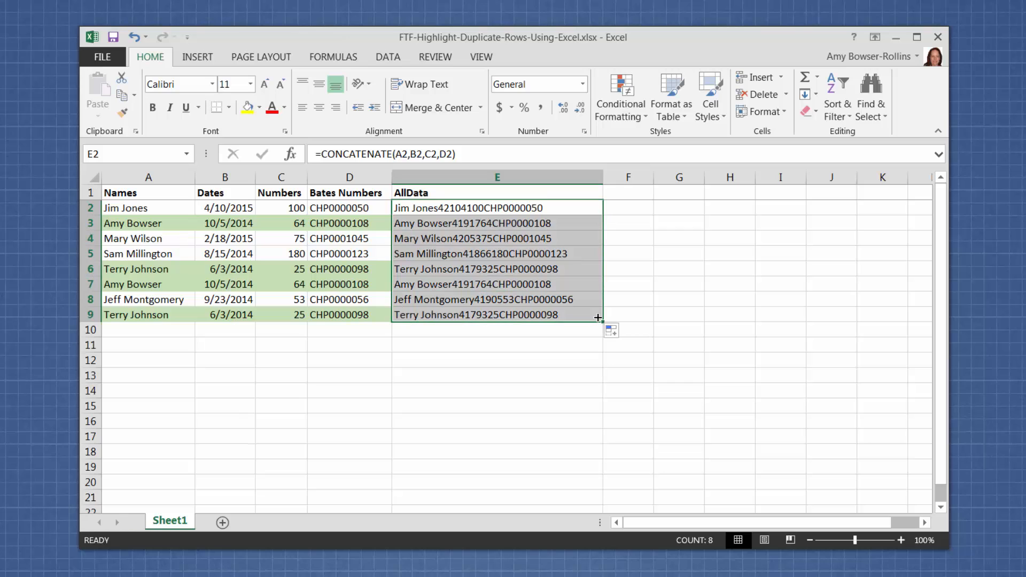
click(440, 209)
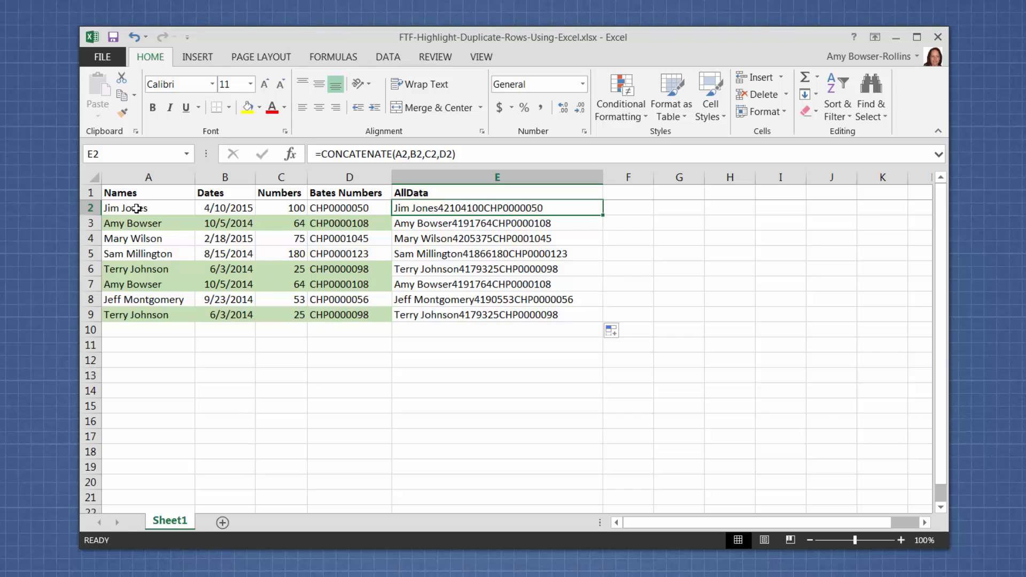
- Open the existing conditional formatting rule for the range A2:D9 for editing
drag(137, 209, 319, 312)
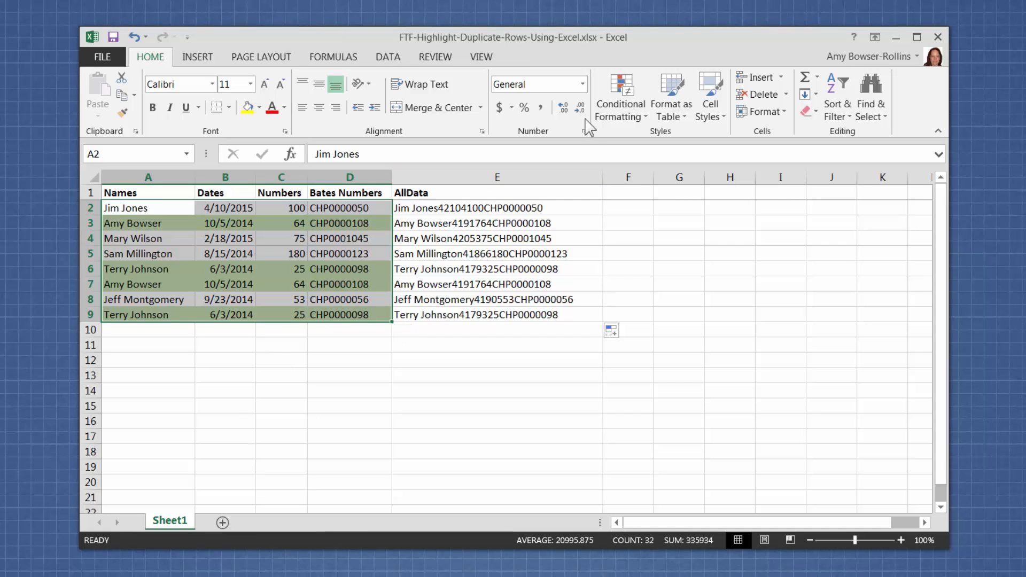
click(620, 114)
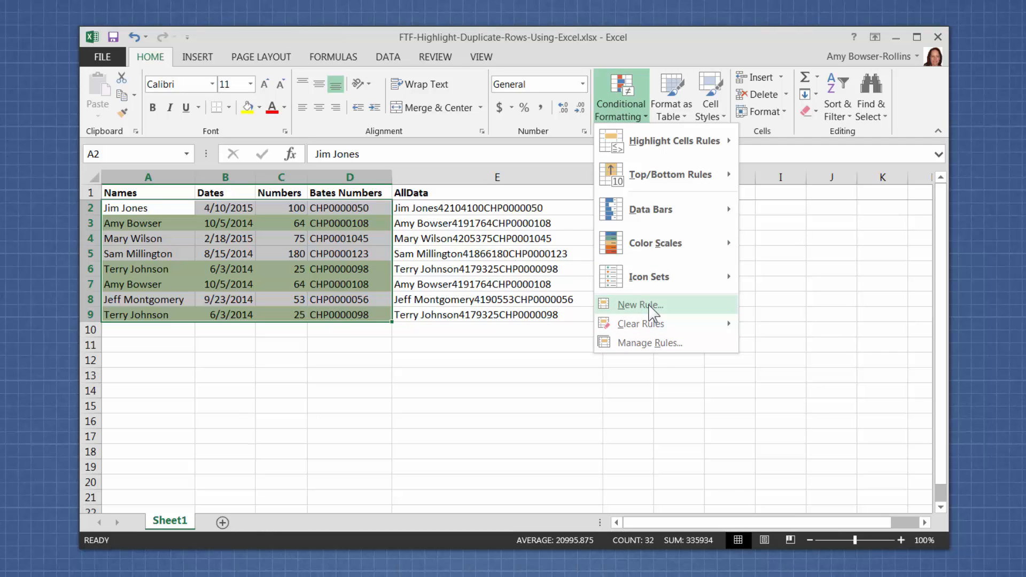
click(662, 343)
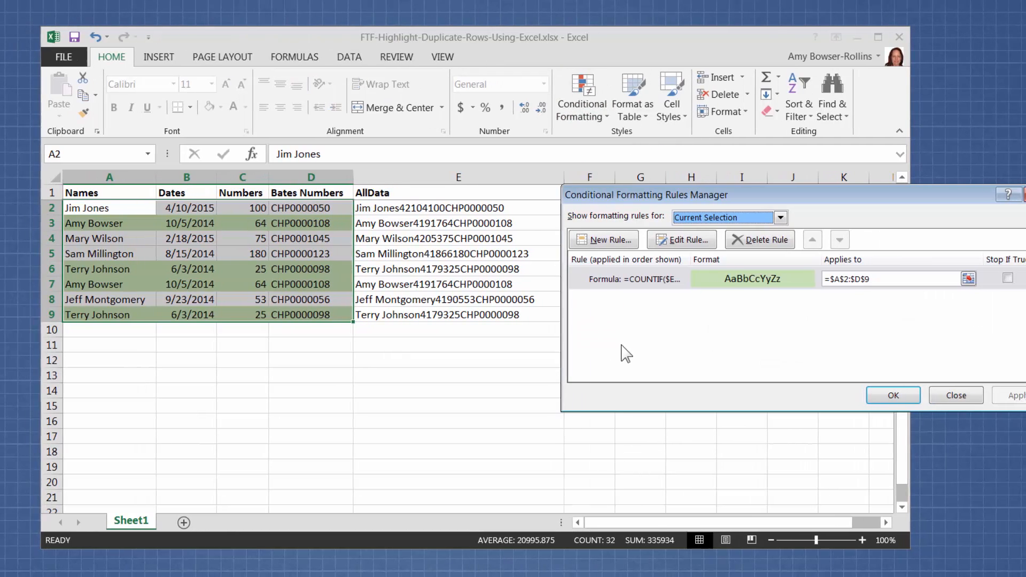
click(648, 279)
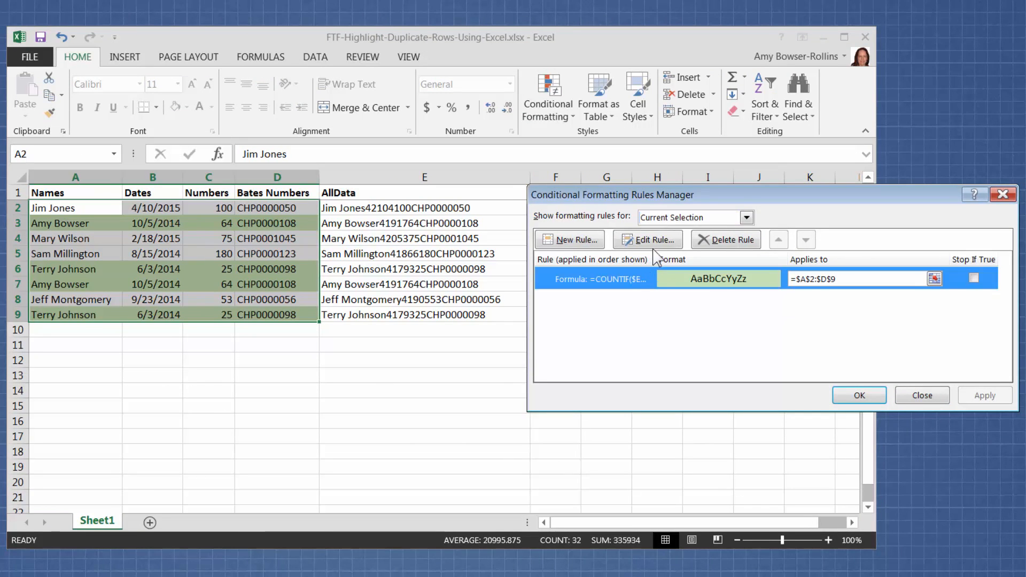
click(648, 240)
drag(823, 170, 717, 143)
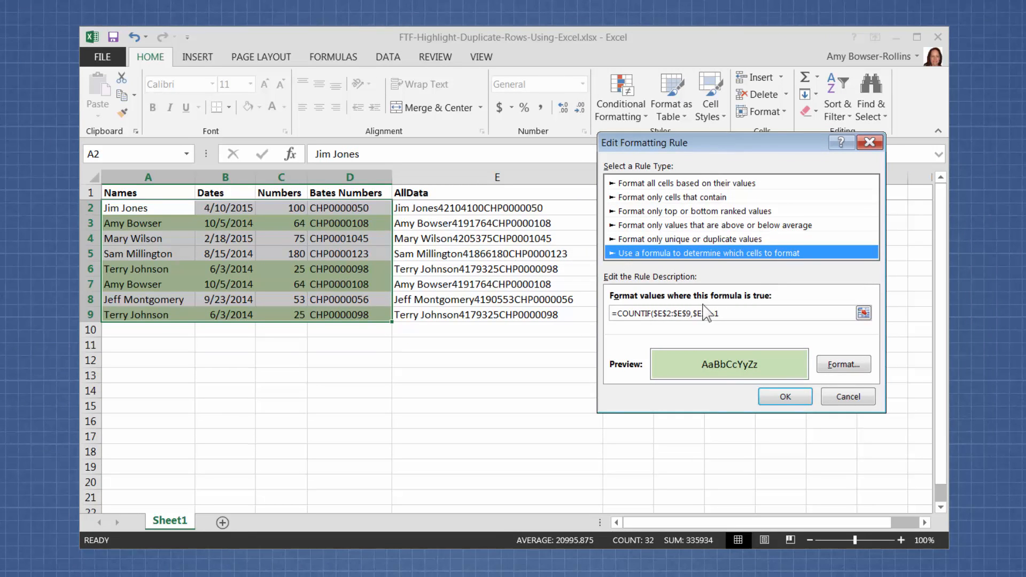
- Examine the rule's COUNTIF formula, including its absolute range in column E and its criteria reference
drag(730, 314, 608, 314)
click(737, 314)
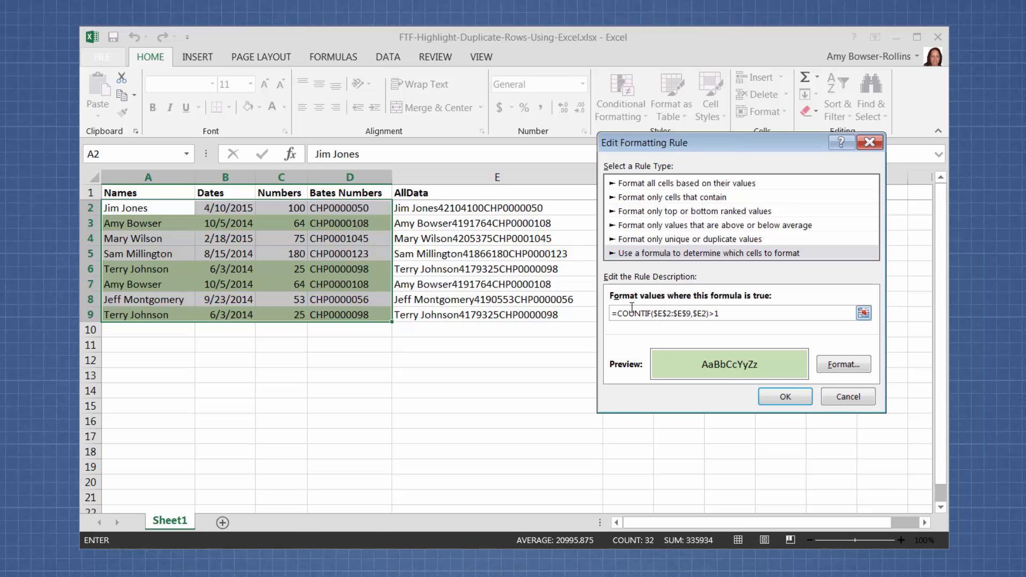
drag(654, 315, 694, 313)
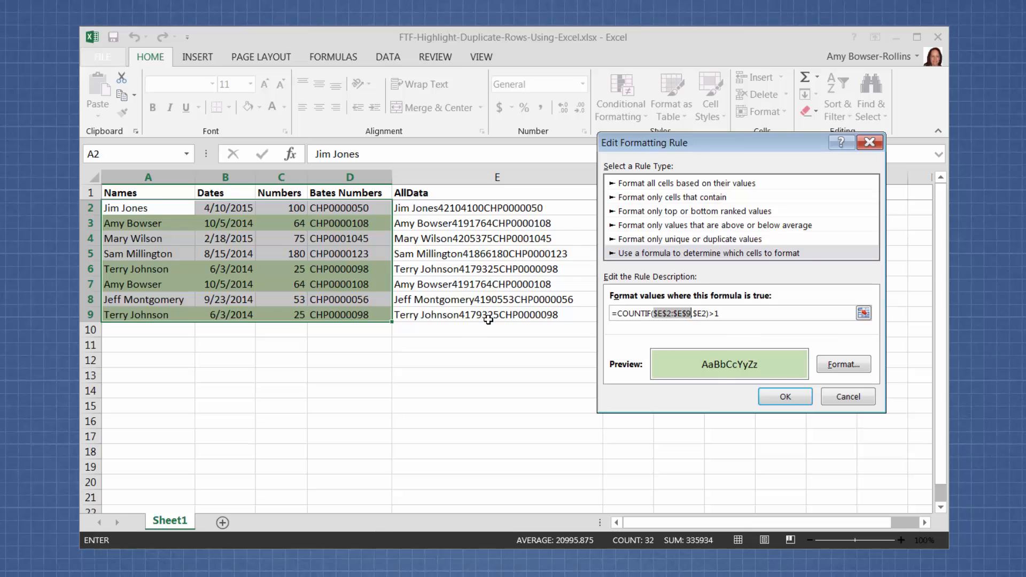
click(700, 316)
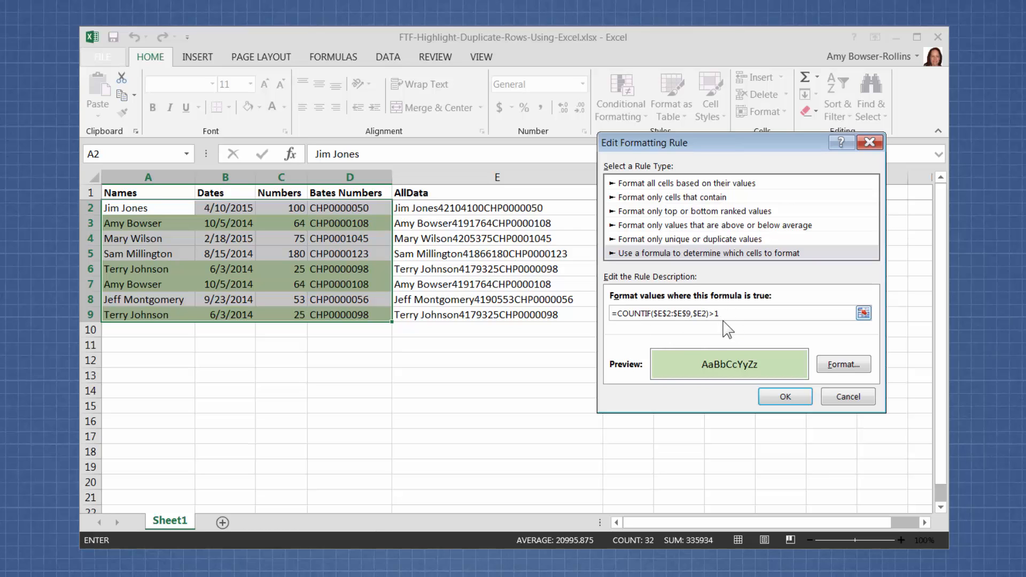
- Review the rule's fill colour, accept the existing format and rule, and return to the worksheet
click(833, 365)
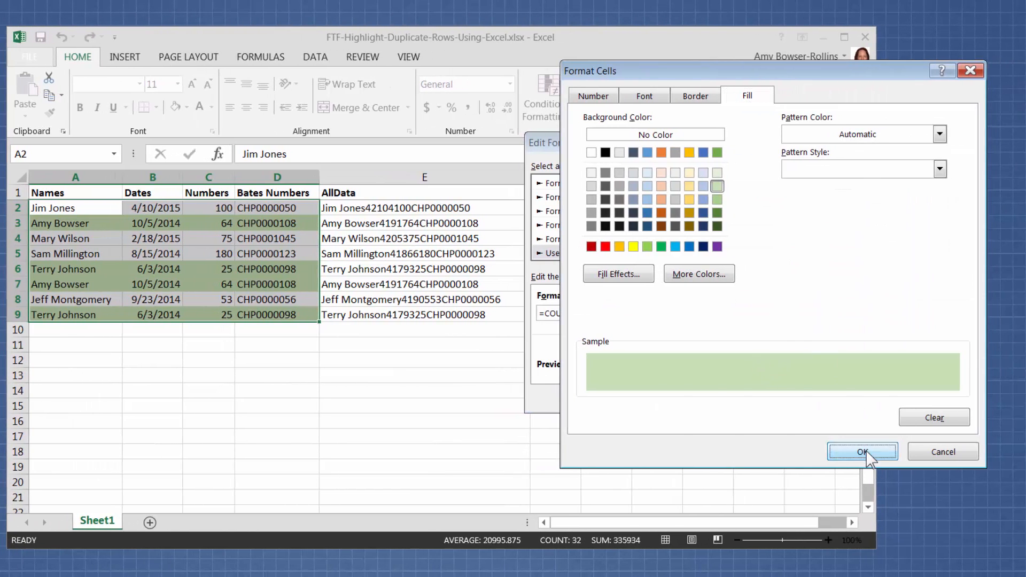
click(864, 453)
click(712, 397)
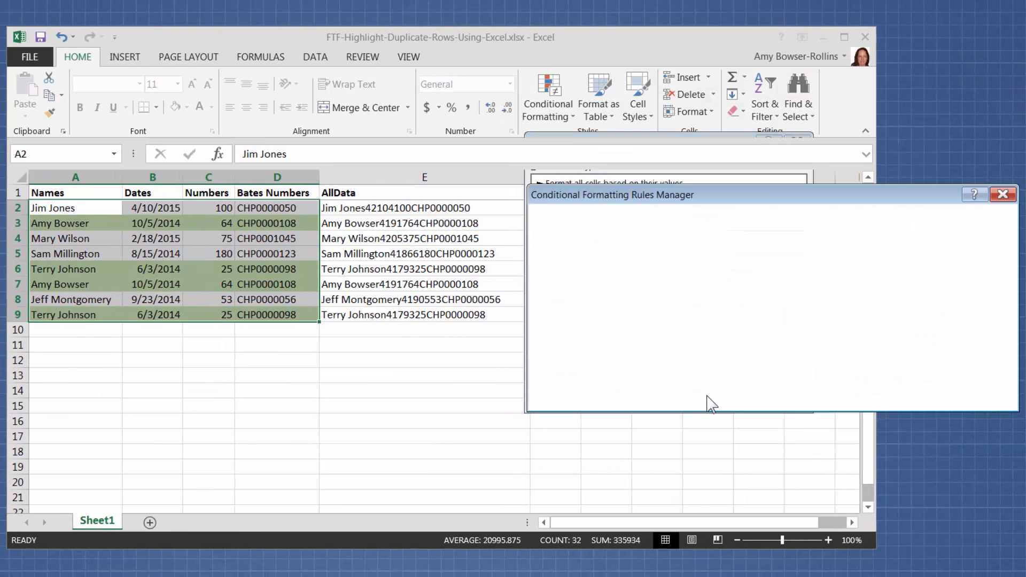
click(882, 396)
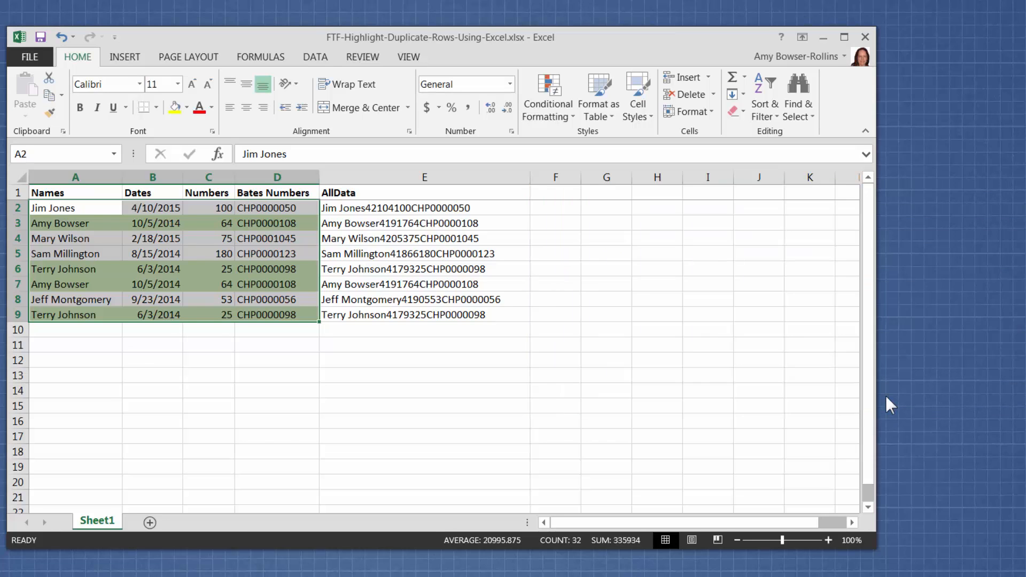
click(319, 381)
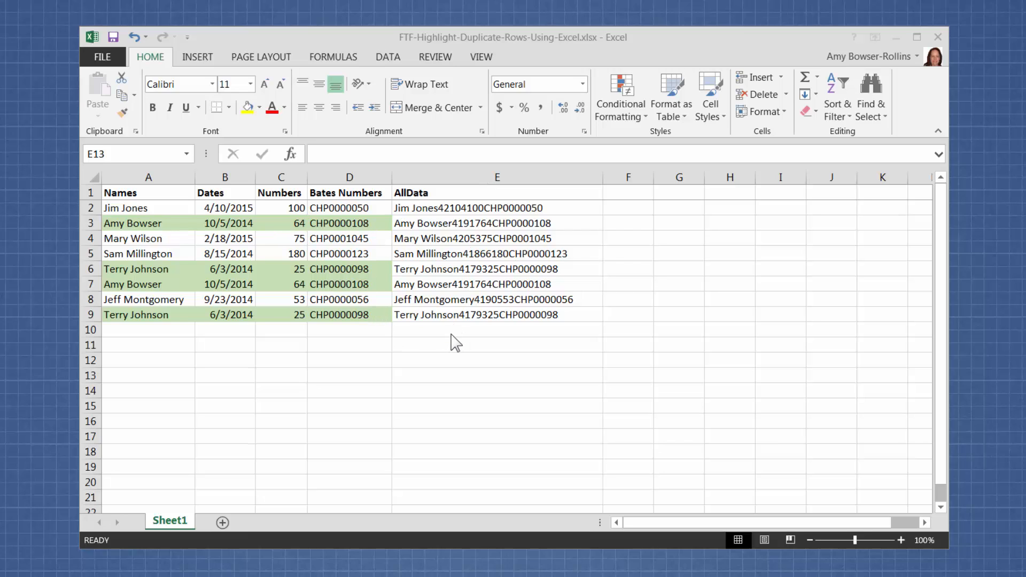
- Hide the AllData helper column E
click(489, 176)
right_click(489, 177)
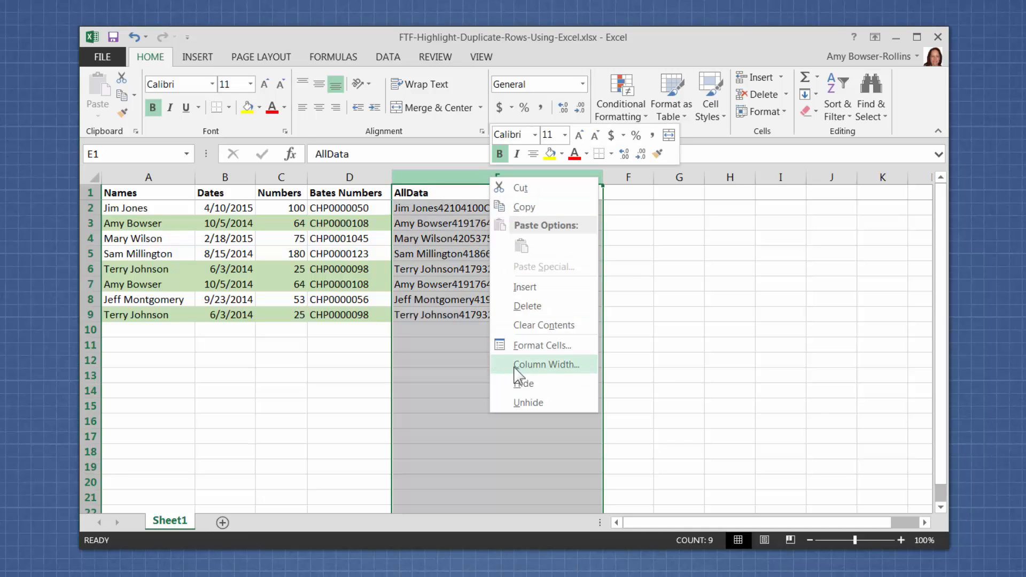
click(513, 382)
click(347, 361)
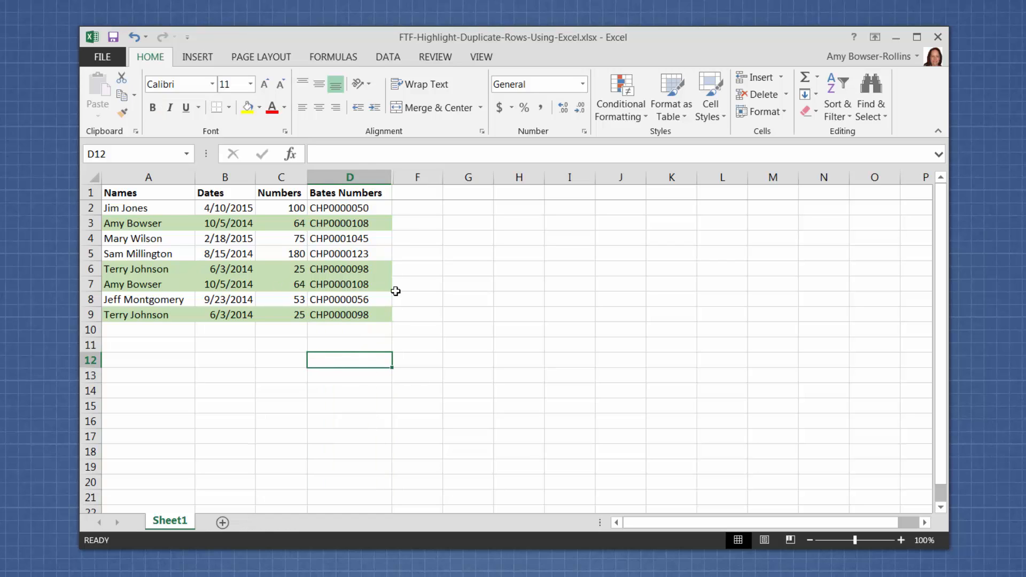
- Unhide column E between columns D and F
drag(381, 178, 399, 176)
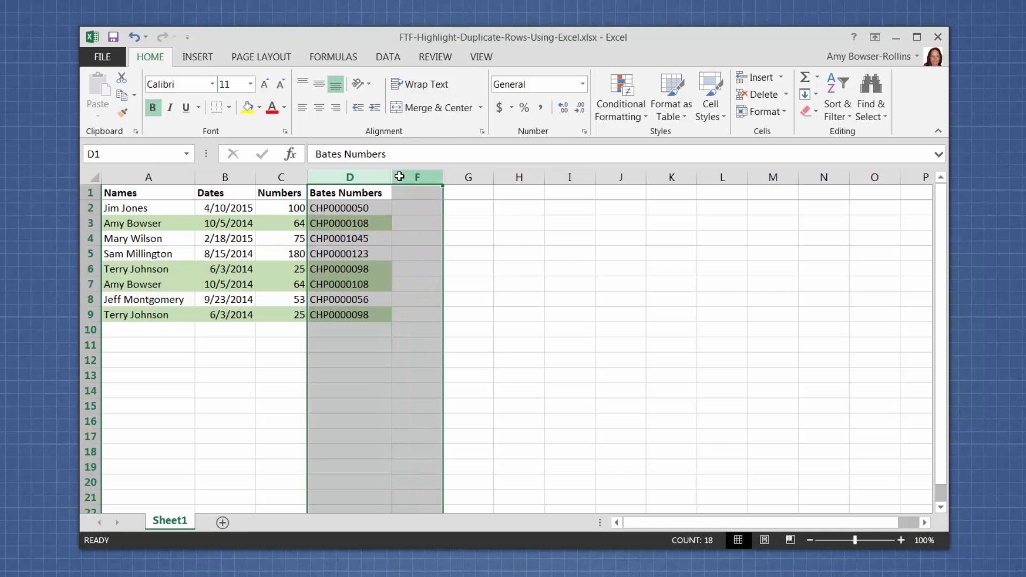
right_click(399, 176)
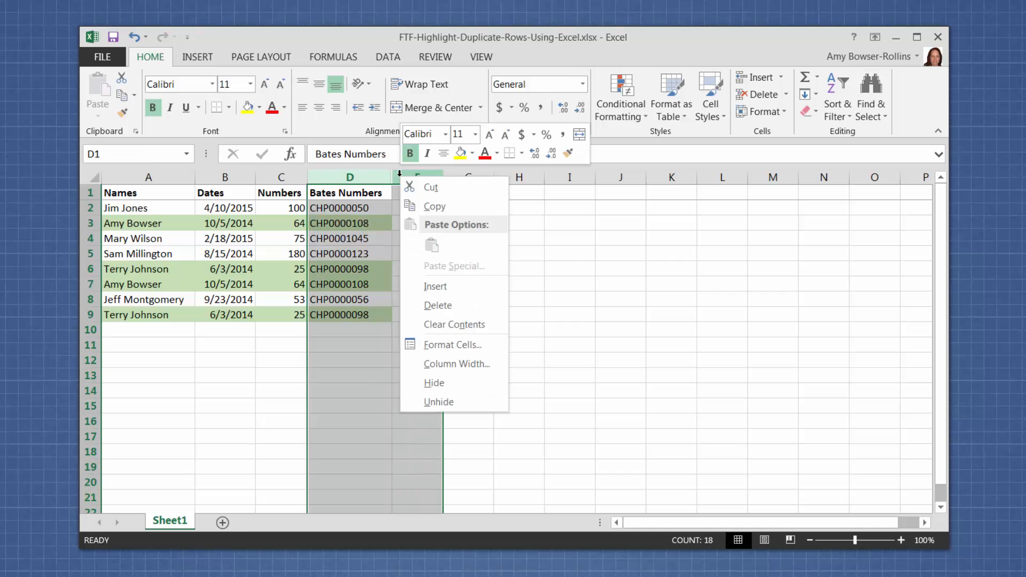
click(444, 402)
click(378, 357)
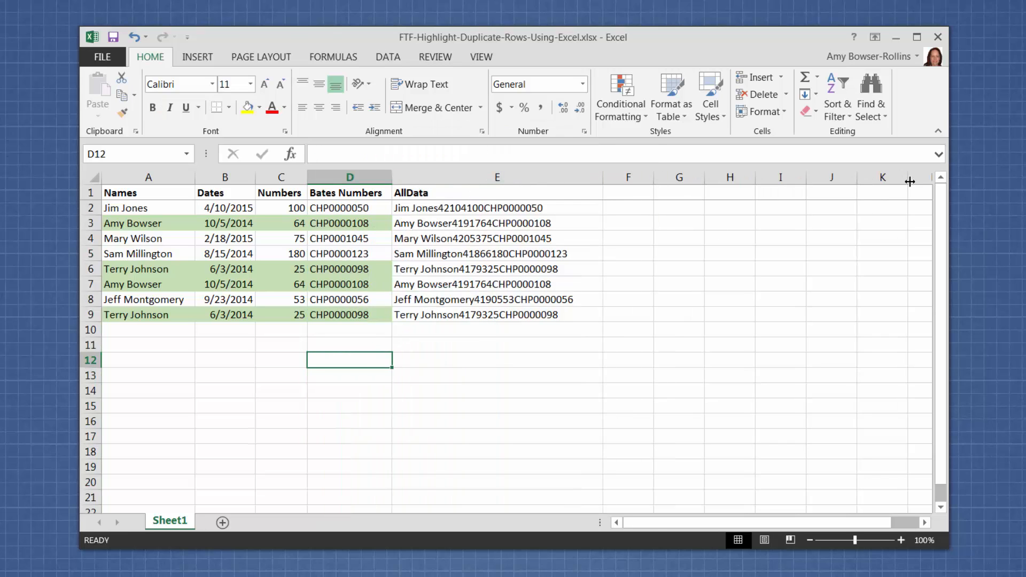
click(270, 357)
click(364, 374)
click(481, 369)
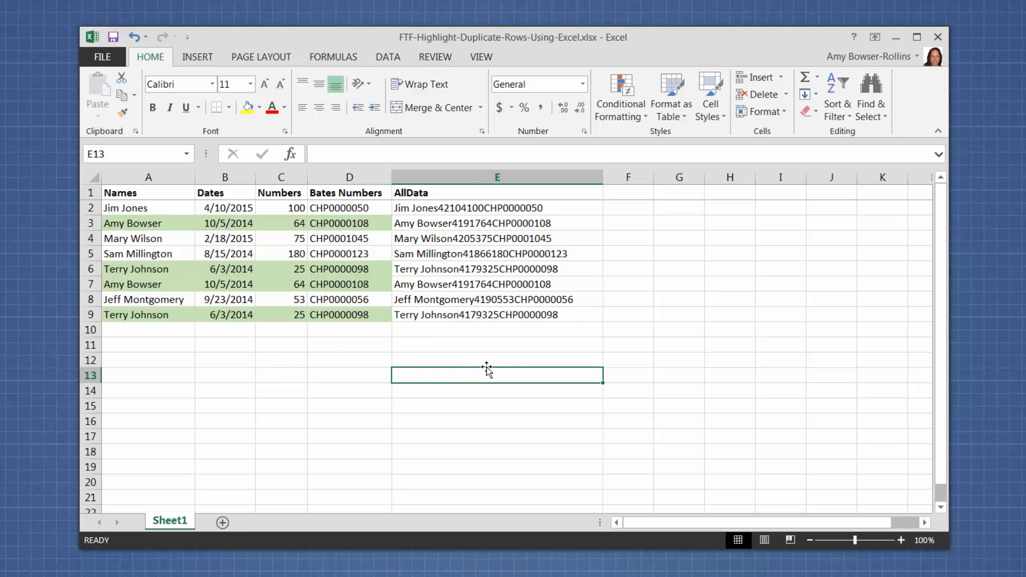